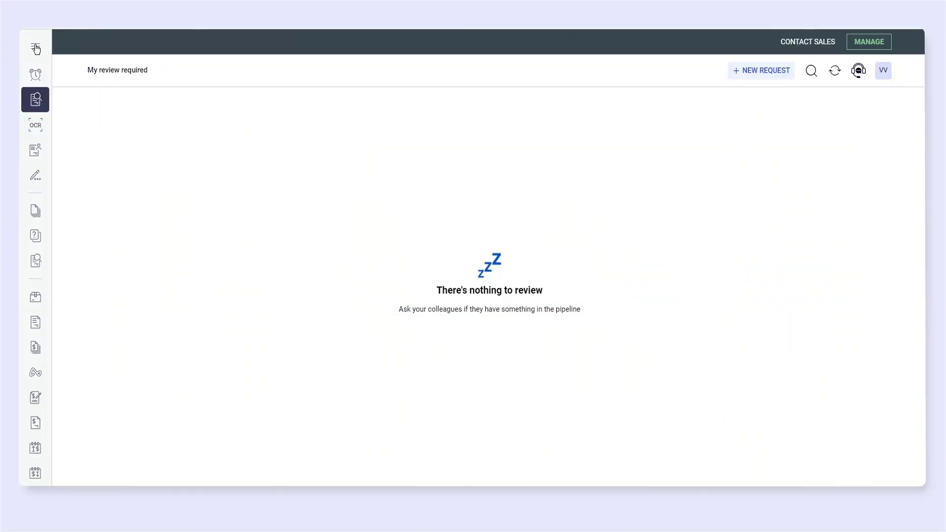
{"action": "scroll", "coordinate": [80, 288], "scroll_direction": "down", "scroll_amount": 5}
- Navigate from Approval workflows into the Purchase Order workflow
{"action": "left_click", "coordinate": [94, 375]}
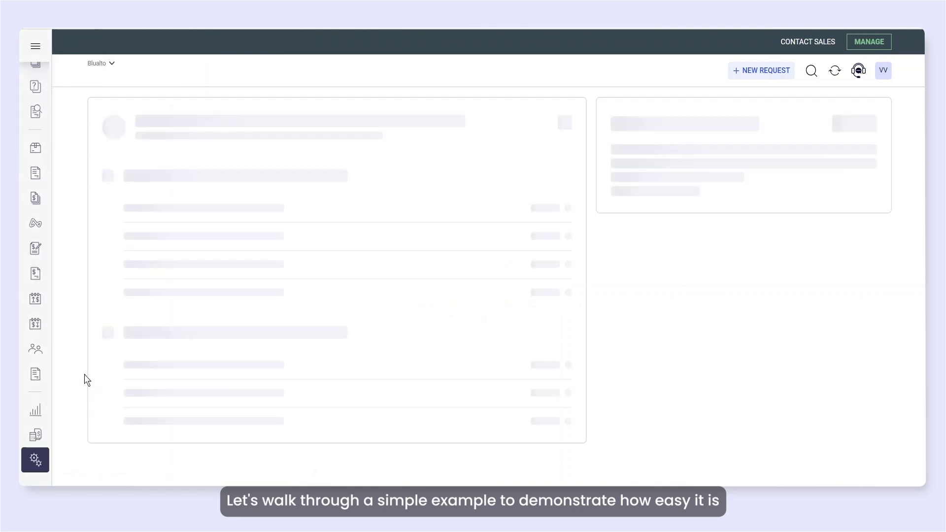
{"action": "left_click", "coordinate": [196, 189]}
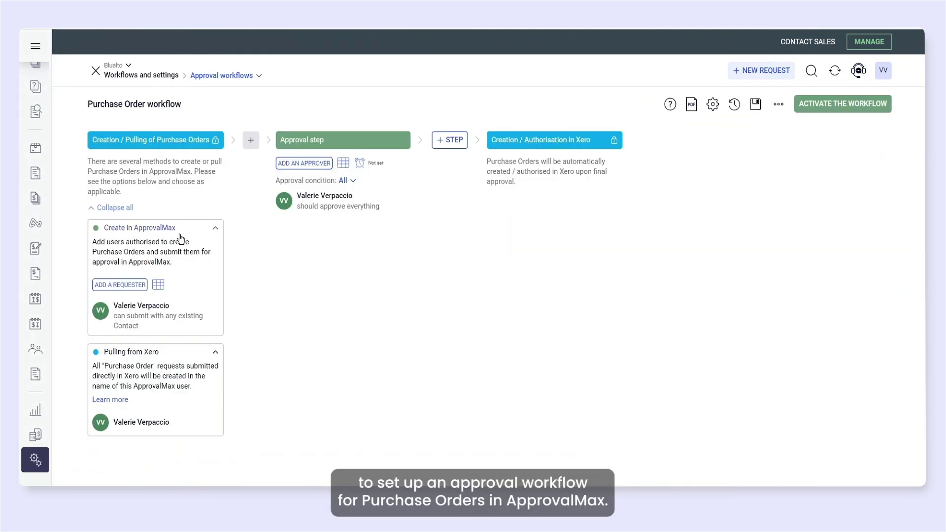
{"action": "left_click", "coordinate": [135, 289]}
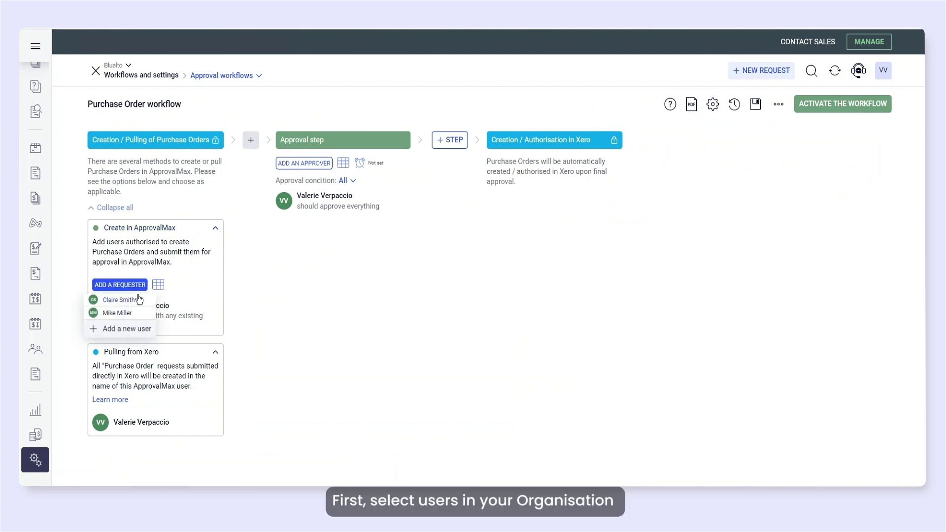
{"action": "left_click", "coordinate": [138, 300]}
{"action": "left_click", "coordinate": [137, 289]}
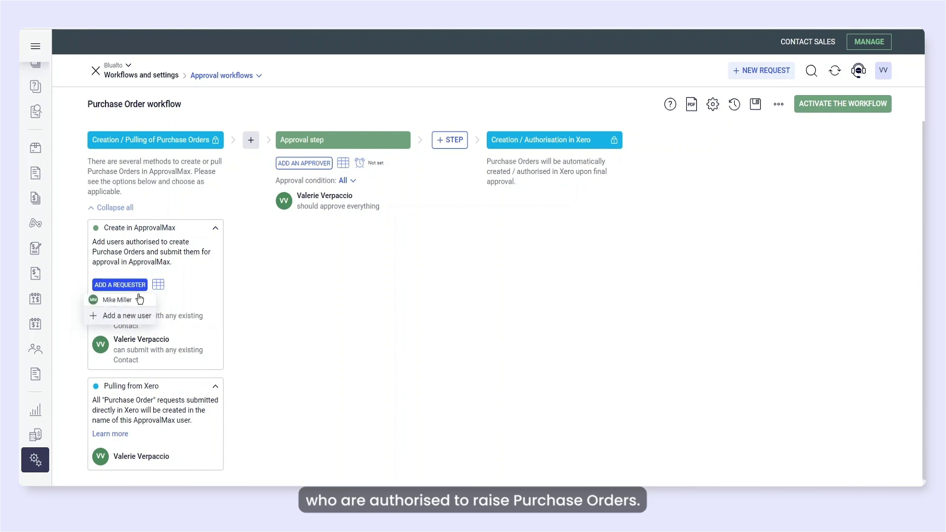
{"action": "left_click", "coordinate": [140, 300]}
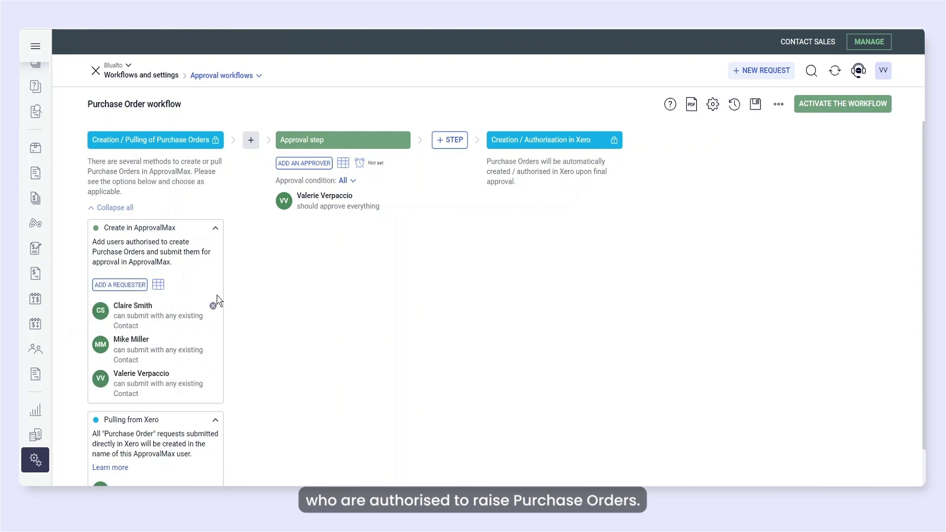
{"action": "left_click", "coordinate": [158, 285]}
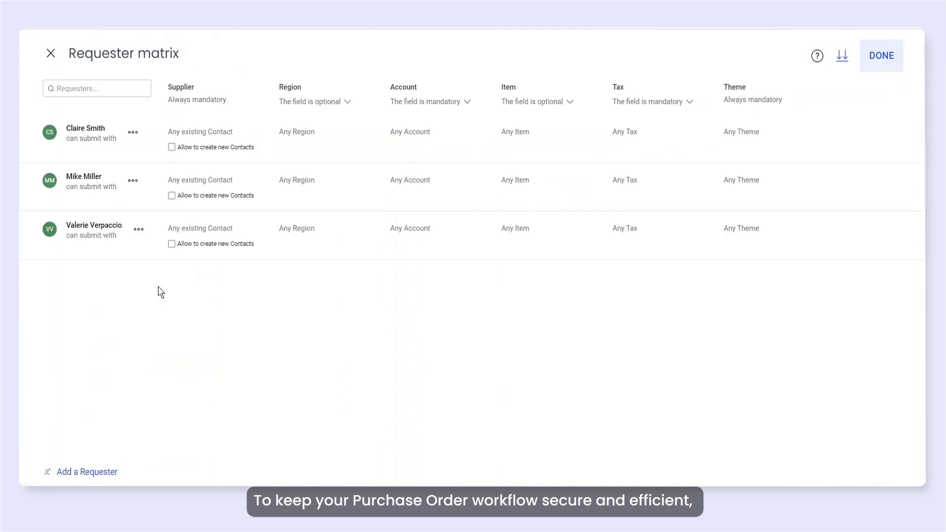
- Allow Claire to create new contacts, restricted to regions matching Eastside and North
{"action": "left_click", "coordinate": [172, 148]}
{"action": "left_click", "coordinate": [297, 137]}
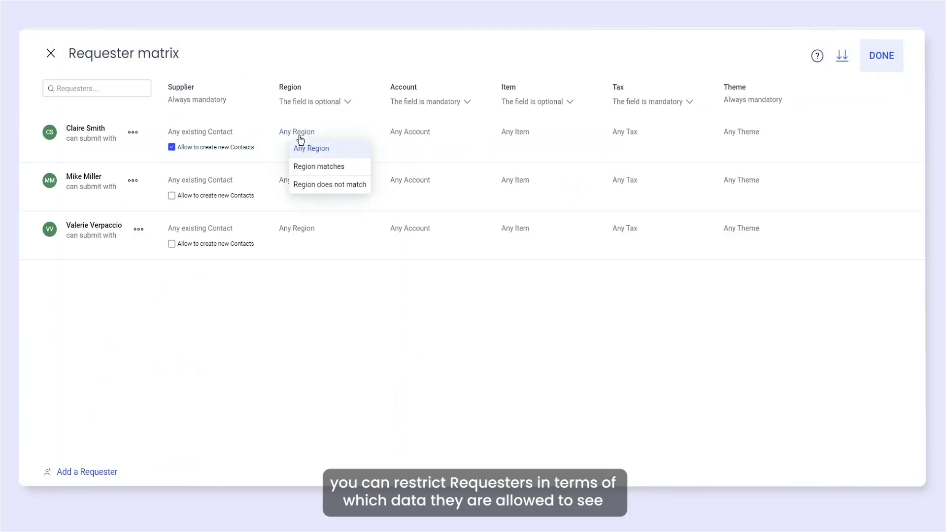
{"action": "left_click", "coordinate": [327, 167]}
{"action": "left_click", "coordinate": [292, 171]}
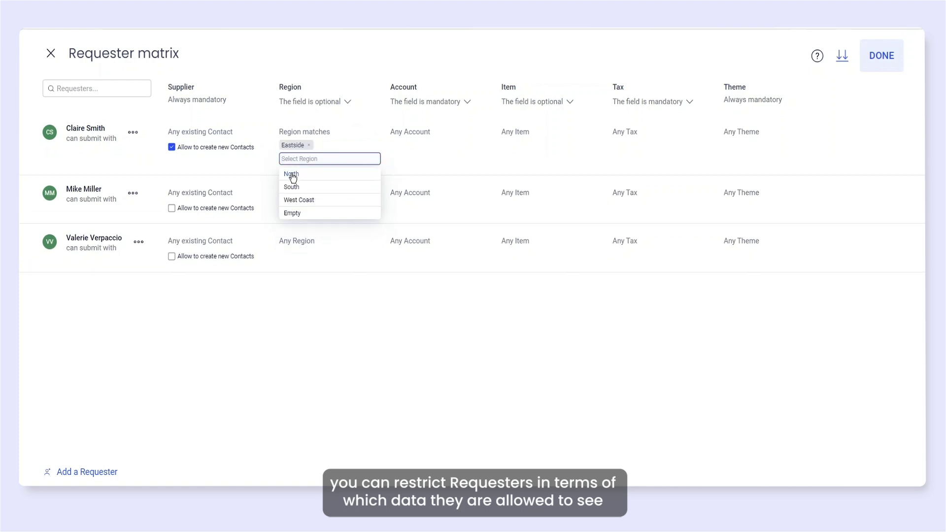
{"action": "left_click", "coordinate": [169, 212]}
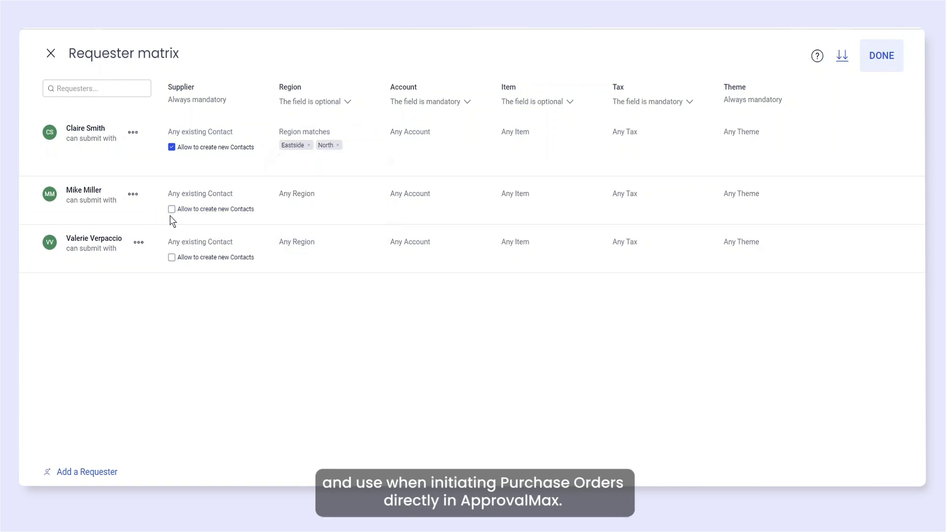
- Allow Mike to create new contacts for regions not matching Eastside and North, and apply the rights
{"action": "left_click", "coordinate": [172, 210]}
{"action": "left_click", "coordinate": [311, 195]}
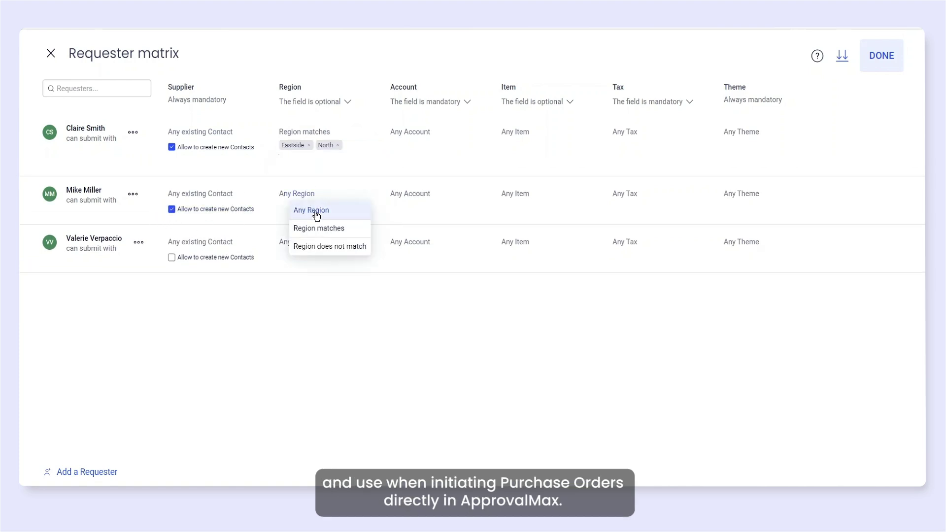
{"action": "left_click", "coordinate": [323, 249]}
{"action": "left_click", "coordinate": [296, 227]}
{"action": "left_click", "coordinate": [266, 306]}
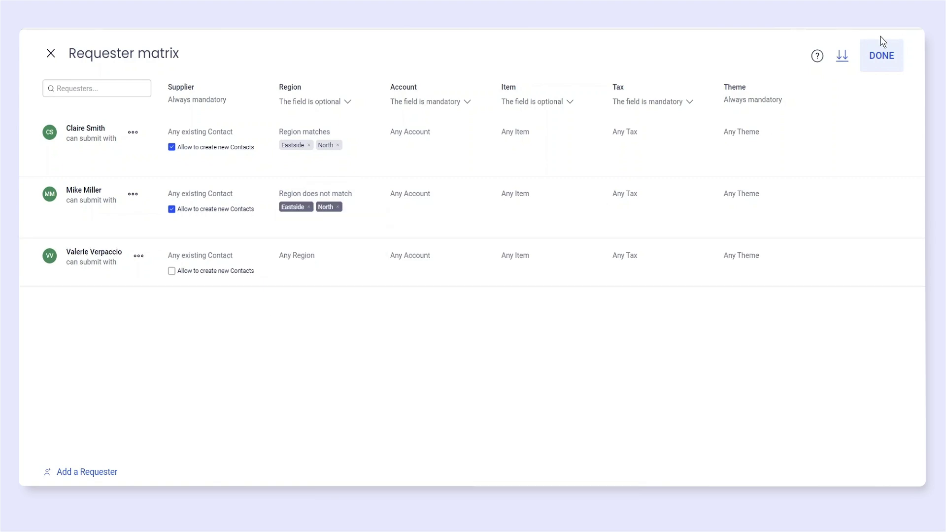
{"action": "left_click", "coordinate": [881, 41]}
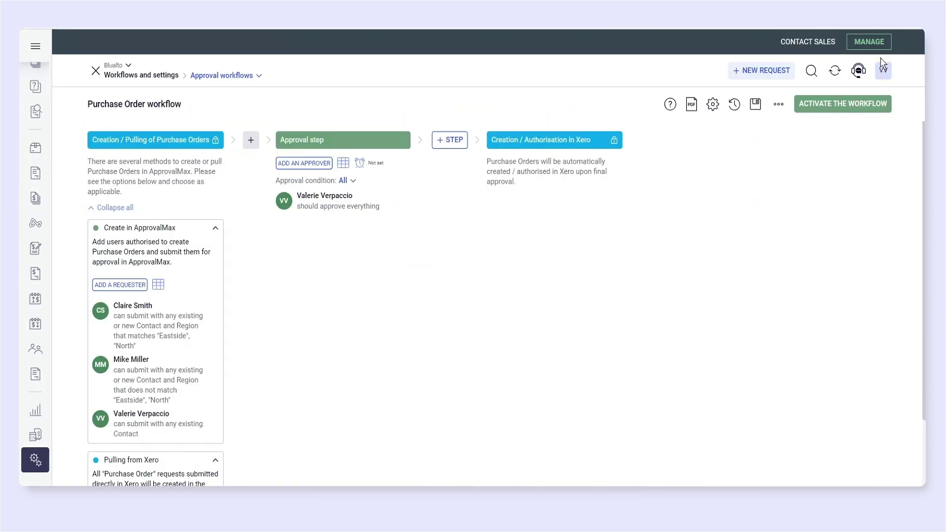
- Add a step named Department Manager Approval and move it ahead of the existing step
{"action": "left_click", "coordinate": [451, 140]}
{"action": "left_click_drag", "start_coordinate": [482, 139], "coordinate": [425, 133]}
{"action": "type", "text": "Department Manager Approval"}
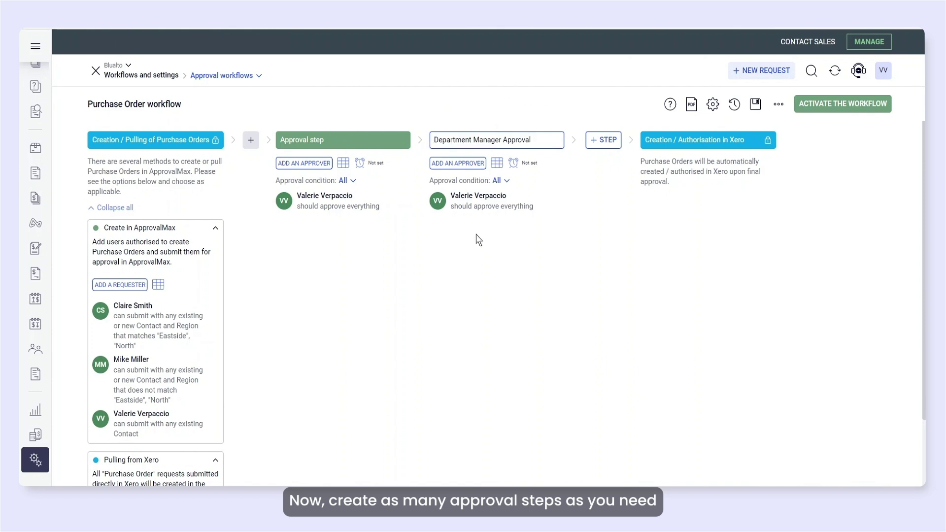
{"action": "left_click", "coordinate": [477, 242]}
{"action": "left_click_drag", "start_coordinate": [496, 126], "coordinate": [349, 120]}
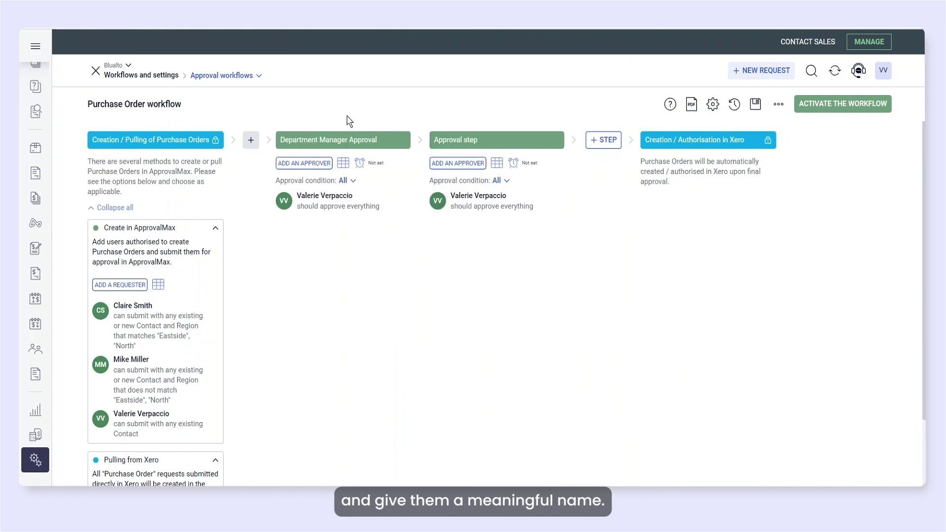
- Rename the remaining approval step to CFO Approval
{"action": "left_click", "coordinate": [462, 146]}
{"action": "left_click_drag", "start_coordinate": [479, 140], "coordinate": [437, 138]}
{"action": "type", "text": "CFO"}
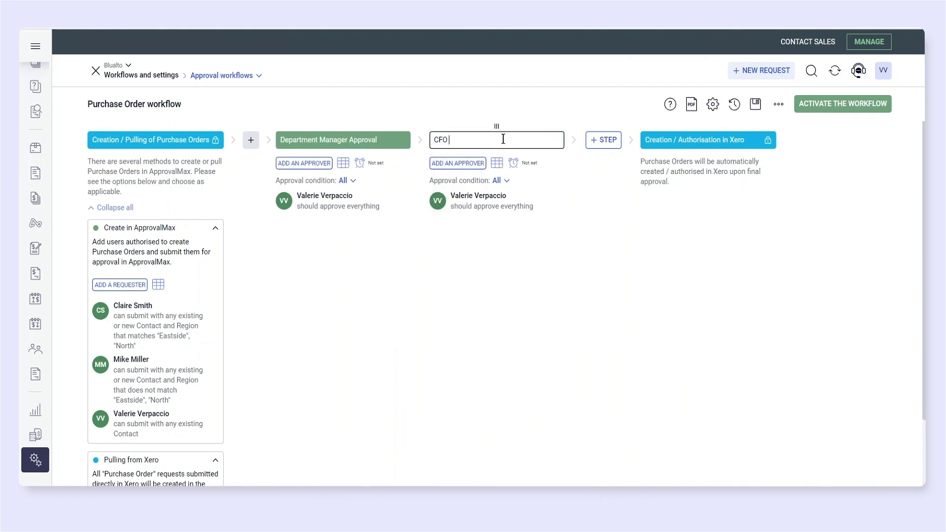
{"action": "type", "text": " Approval"}
{"action": "key", "text": "Return"}
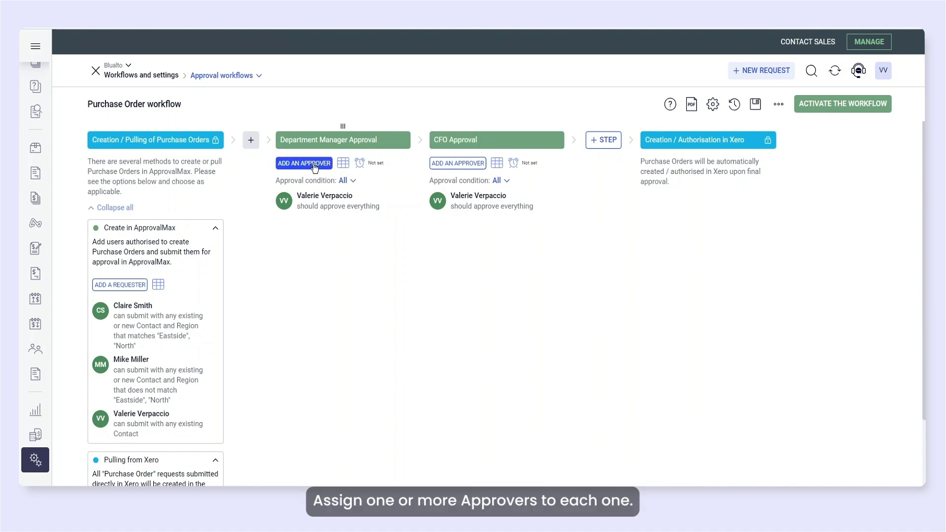
- Make Claire and Mike the Department Manager Approval approvers, removing the default approver
{"action": "left_click", "coordinate": [312, 166]}
{"action": "left_click", "coordinate": [306, 166]}
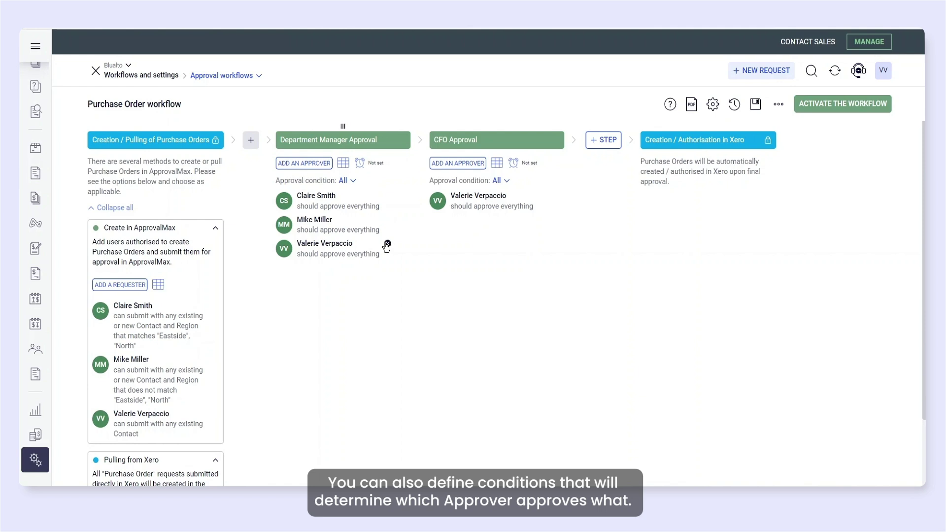
{"action": "left_click", "coordinate": [391, 250]}
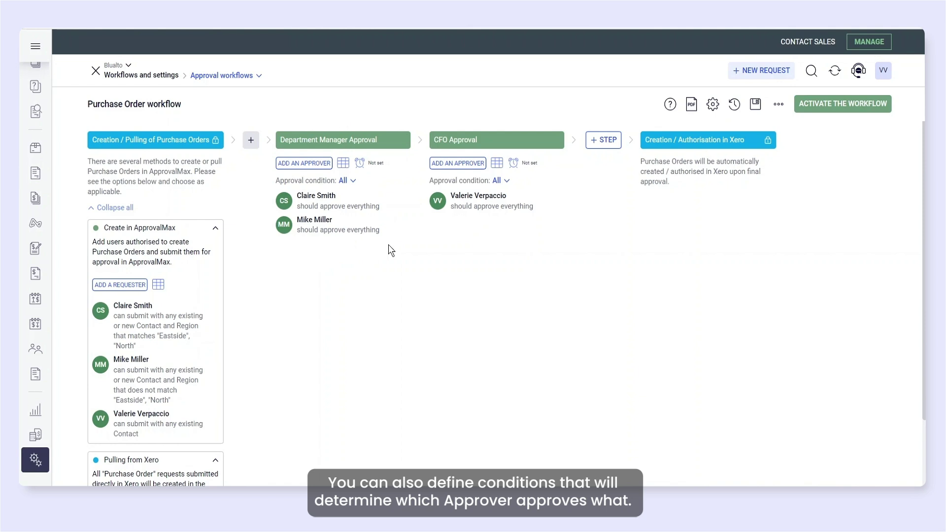
- Set the CFO Approval total amount condition to over or equal to 10,000.00 GBP
{"action": "left_click", "coordinate": [497, 163]}
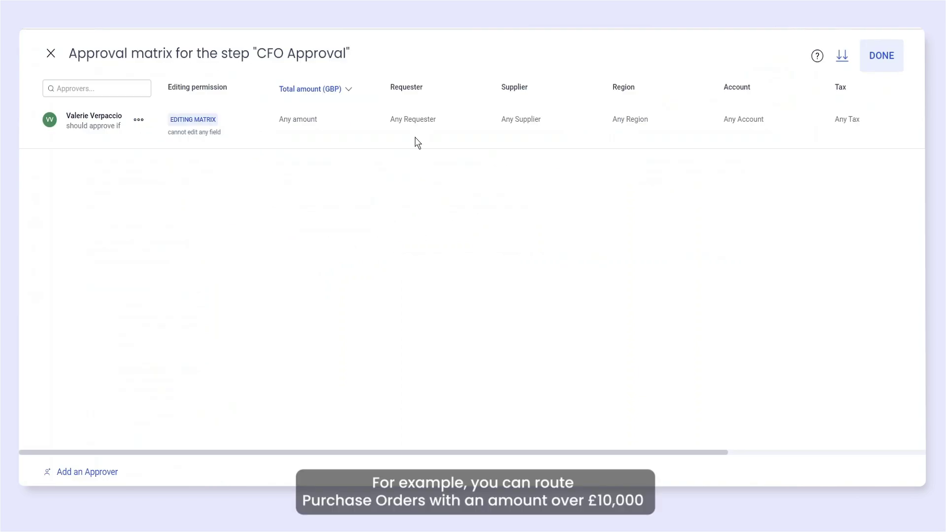
{"action": "left_click", "coordinate": [299, 121]}
{"action": "left_click", "coordinate": [325, 137]}
{"action": "type", "text": "10"}
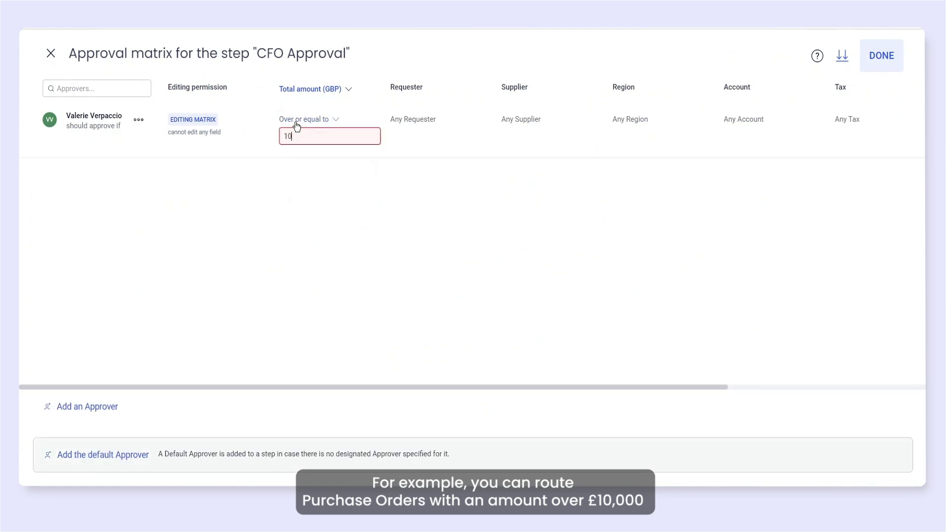
{"action": "type", "text": "000"}
{"action": "left_click", "coordinate": [395, 148]}
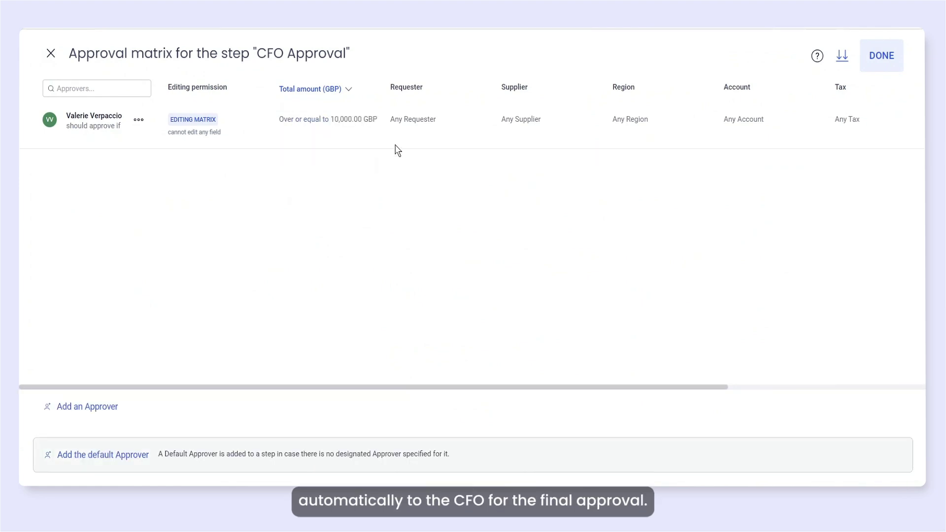
{"action": "left_click", "coordinate": [882, 57]}
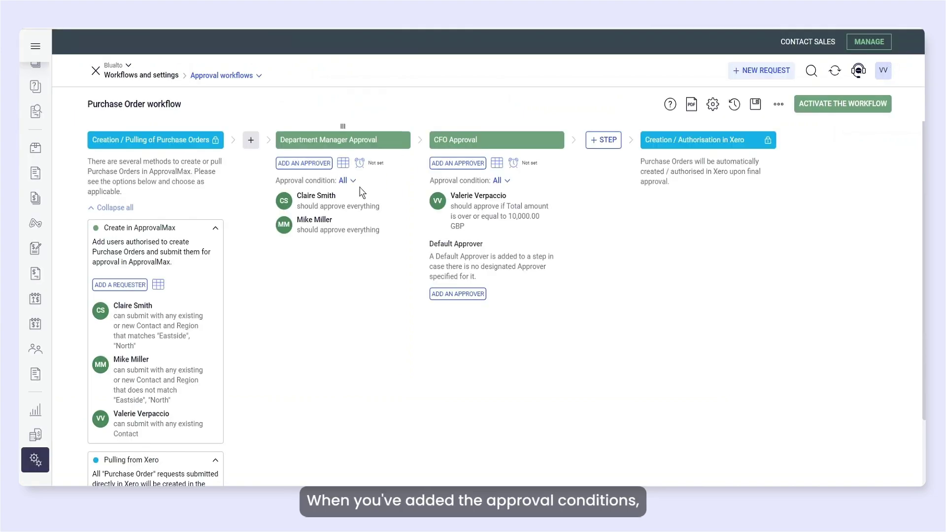
- Change Department Manager Approval's condition from All to Any of the approvers
{"action": "left_click", "coordinate": [351, 182]}
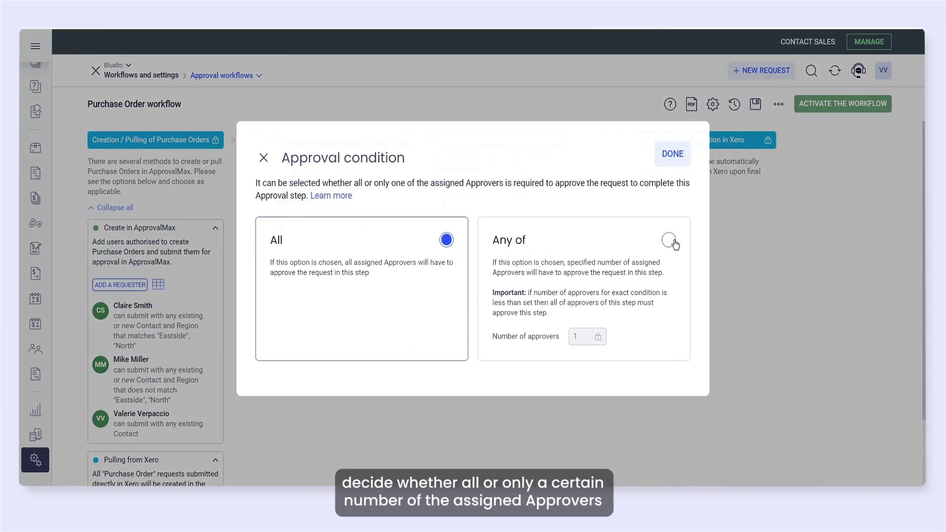
{"action": "left_click", "coordinate": [669, 241]}
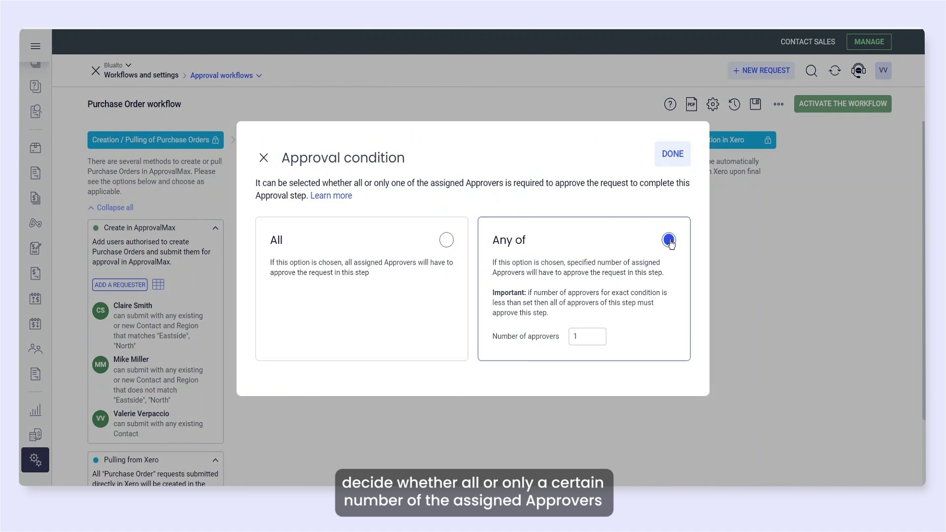
{"action": "left_click", "coordinate": [673, 156]}
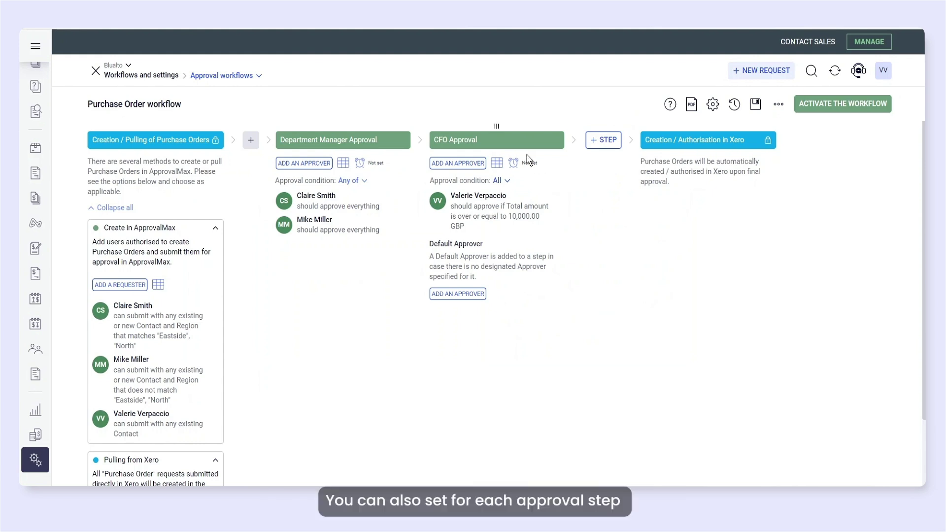
- Set a 2-day deadline on CFO Approval based on submission
{"action": "left_click", "coordinate": [514, 164]}
{"action": "left_click", "coordinate": [520, 230]}
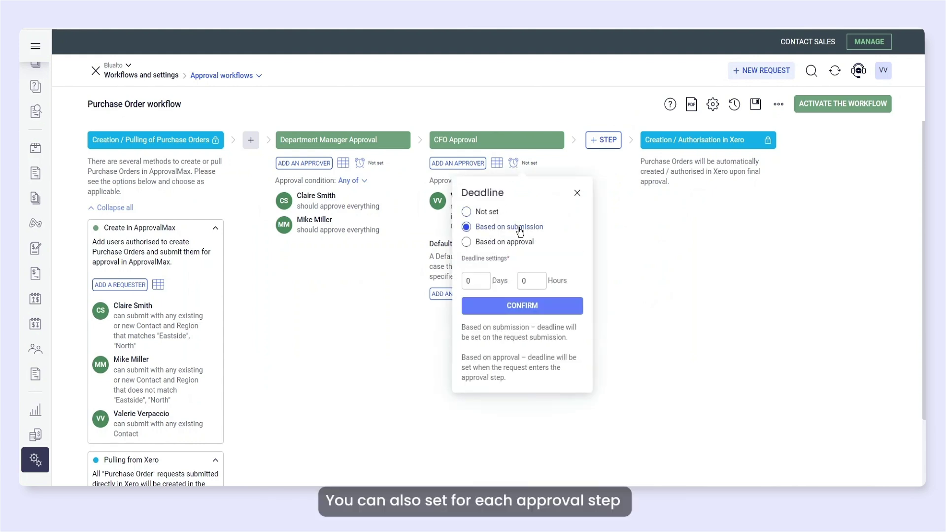
{"action": "type", "text": "2"}
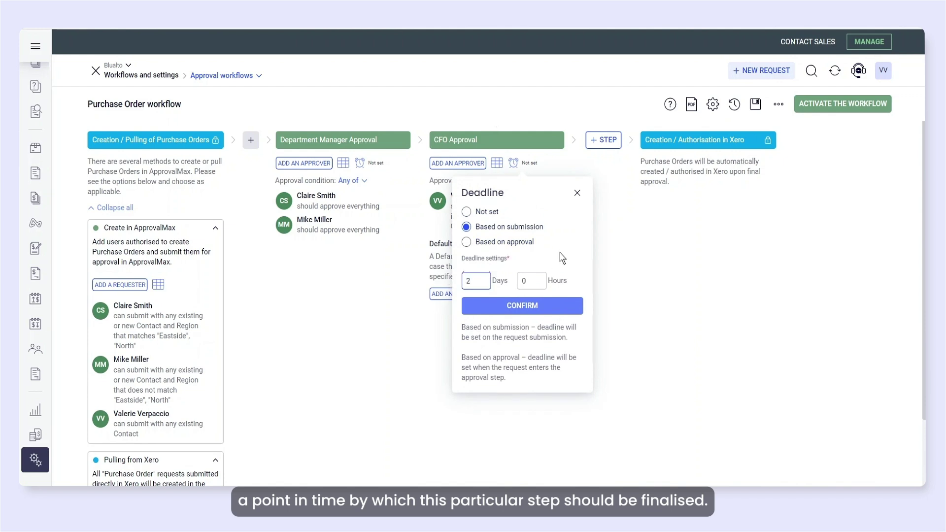
{"action": "left_click", "coordinate": [555, 310]}
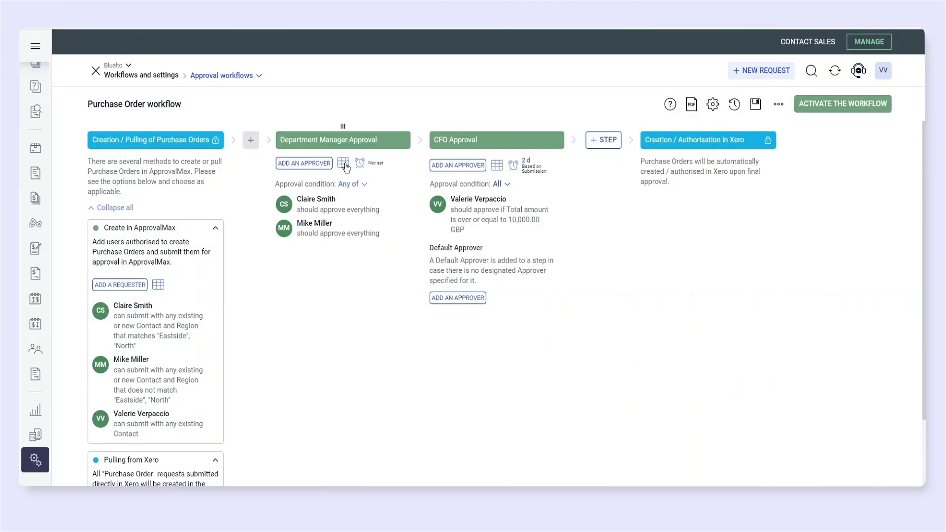
- Let both Department Manager Approval approvers edit the Date and Delivery date fields
{"action": "left_click", "coordinate": [344, 163]}
{"action": "left_click", "coordinate": [202, 122]}
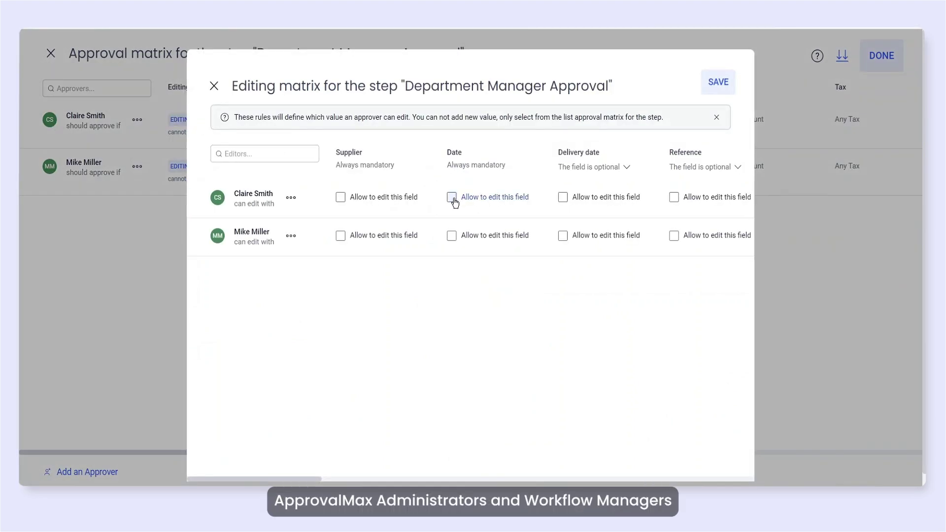
{"action": "left_click", "coordinate": [452, 198]}
{"action": "left_click", "coordinate": [451, 236]}
{"action": "left_click", "coordinate": [563, 197]}
{"action": "left_click", "coordinate": [563, 235]}
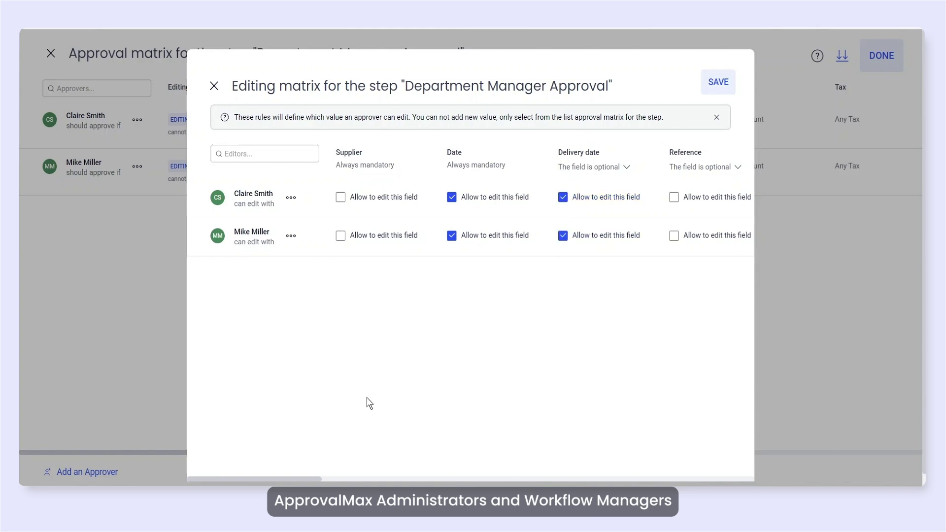
{"action": "scroll", "coordinate": [369, 403], "scroll_direction": "right", "scroll_amount": 3}
{"action": "scroll", "coordinate": [394, 472], "scroll_direction": "right", "scroll_amount": 3}
{"action": "scroll", "coordinate": [416, 473], "scroll_direction": "right", "scroll_amount": 3}
{"action": "scroll", "coordinate": [439, 459], "scroll_direction": "right", "scroll_amount": 3}
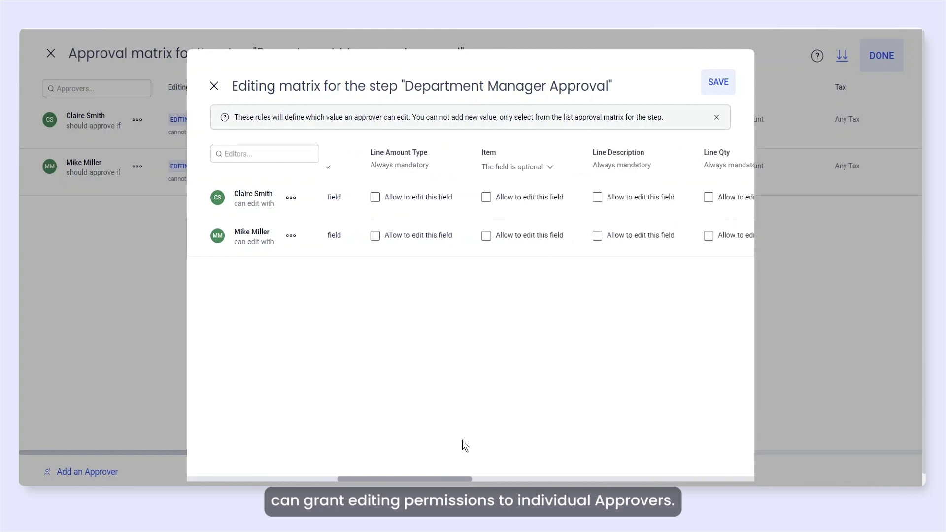
{"action": "scroll", "coordinate": [461, 445], "scroll_direction": "right", "scroll_amount": 3}
{"action": "scroll", "coordinate": [503, 431], "scroll_direction": "right", "scroll_amount": 1}
- Also allow editing Line Qty, Line Description and Delivery Address, then save and return to the workflow
{"action": "left_click", "coordinate": [509, 197]}
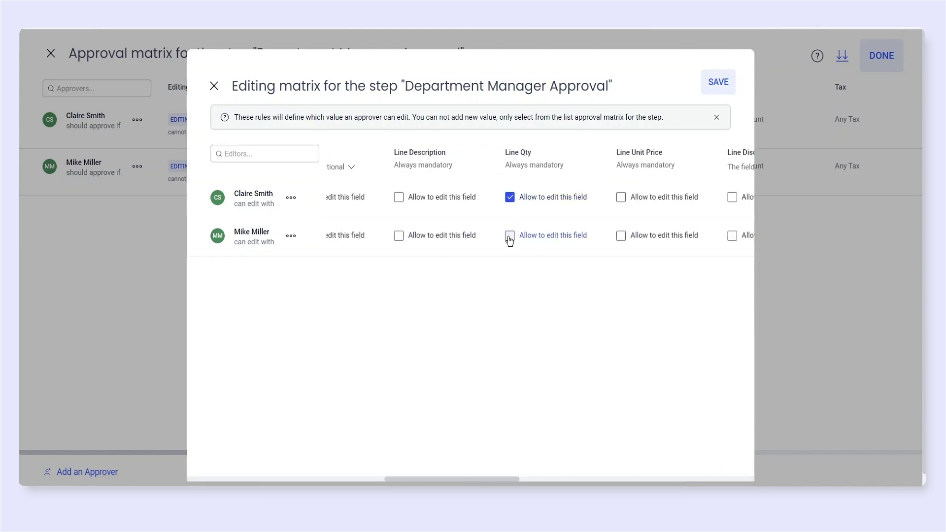
{"action": "left_click", "coordinate": [398, 198]}
{"action": "left_click", "coordinate": [398, 235]}
{"action": "mouse_move", "coordinate": [458, 479]}
{"action": "left_mouse_down"}
{"action": "mouse_move", "coordinate": [543, 475]}
{"action": "mouse_move", "coordinate": [702, 428]}
{"action": "left_mouse_up"}
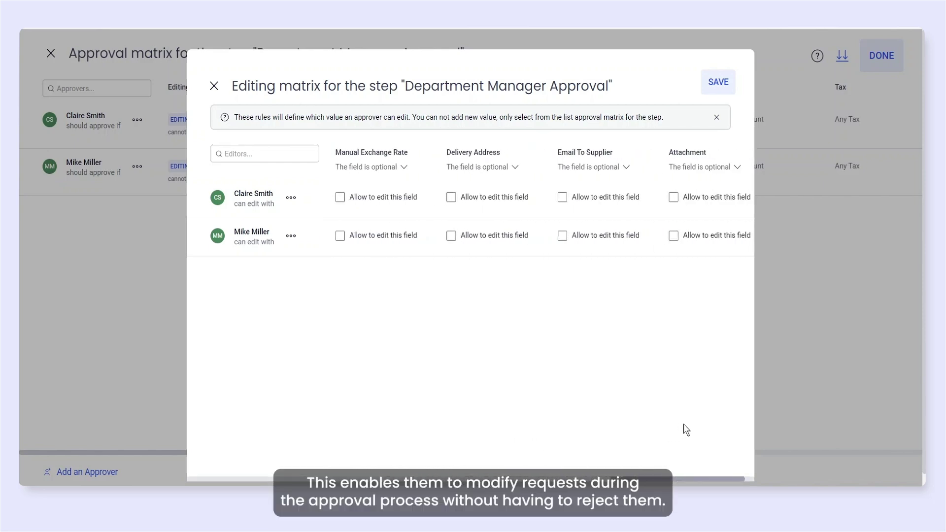
{"action": "left_click", "coordinate": [411, 197]}
{"action": "left_click", "coordinate": [412, 236]}
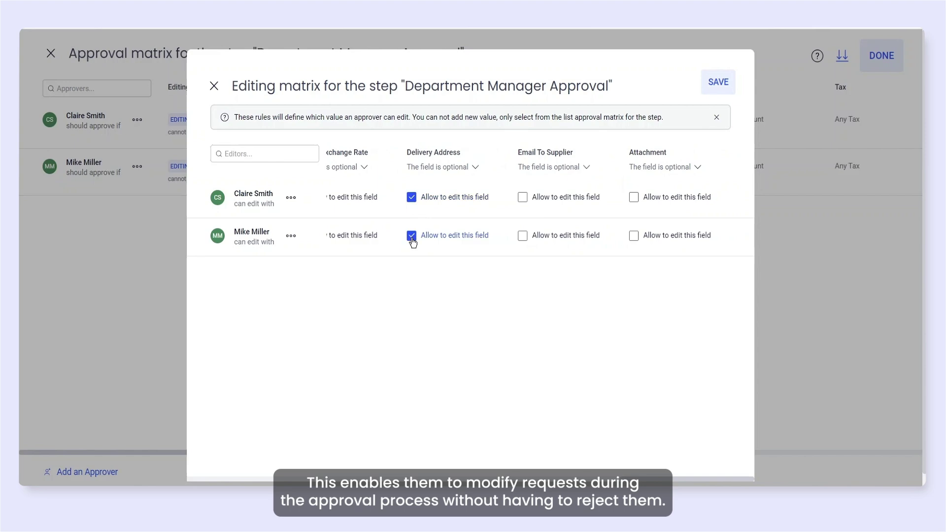
{"action": "left_click", "coordinate": [718, 84]}
{"action": "left_click", "coordinate": [886, 57]}
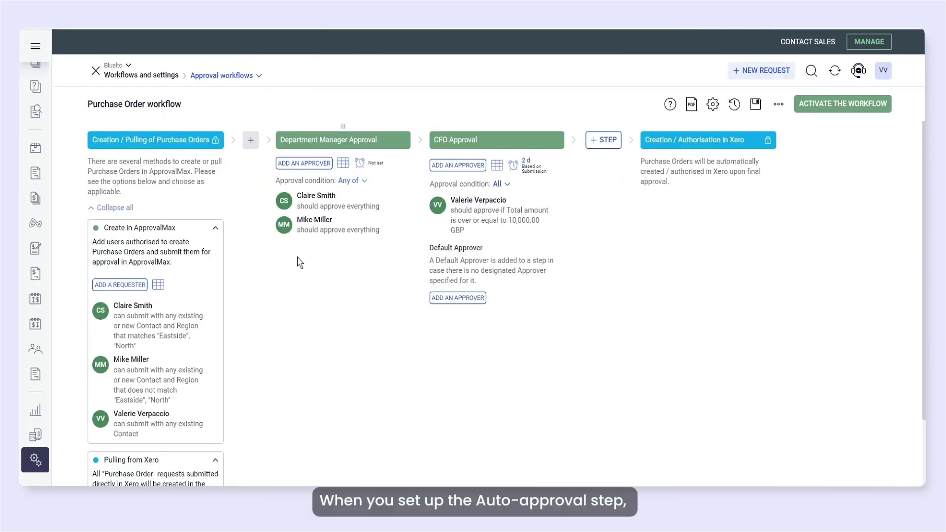
- Insert and enable an auto-approval step in the Purchase Order workflow
{"action": "left_click", "coordinate": [250, 140]}
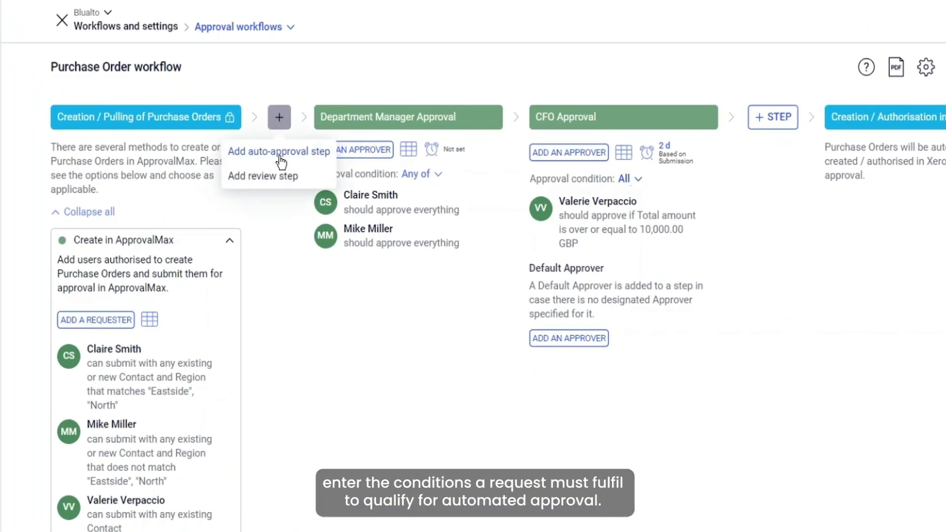
{"action": "left_click", "coordinate": [280, 156]}
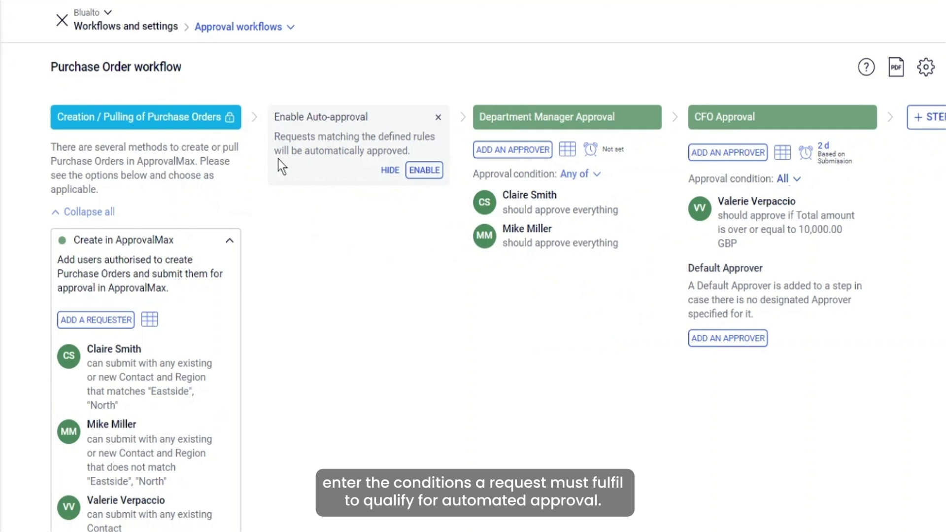
{"action": "left_click", "coordinate": [423, 171]}
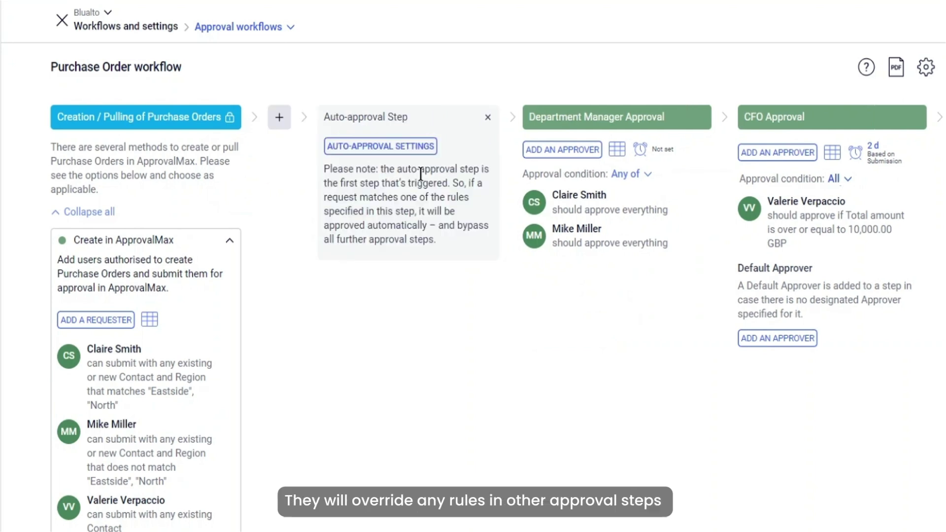
{"action": "left_click", "coordinate": [433, 147]}
- Create a 'Small amounts' auto-approval rule for total amounts under 100.00 GBP
{"action": "left_click", "coordinate": [103, 471]}
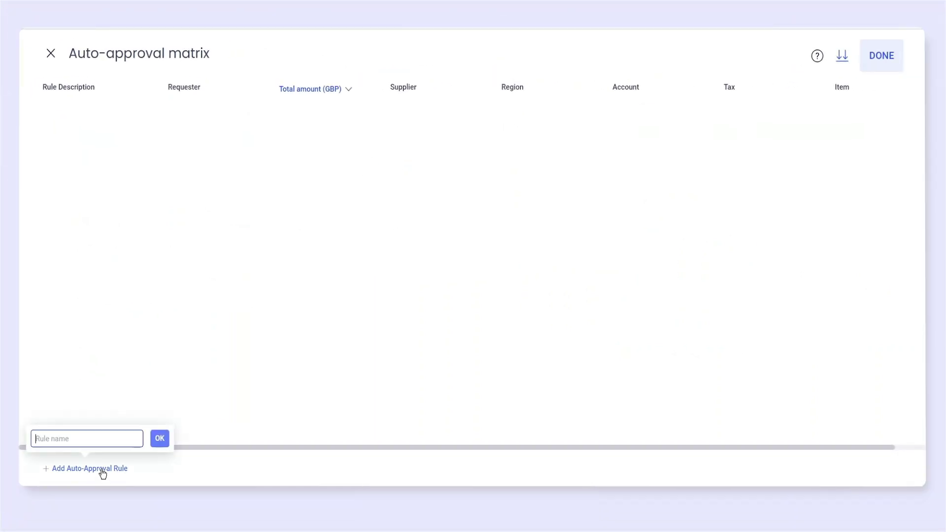
{"action": "type", "text": "Small amount"}
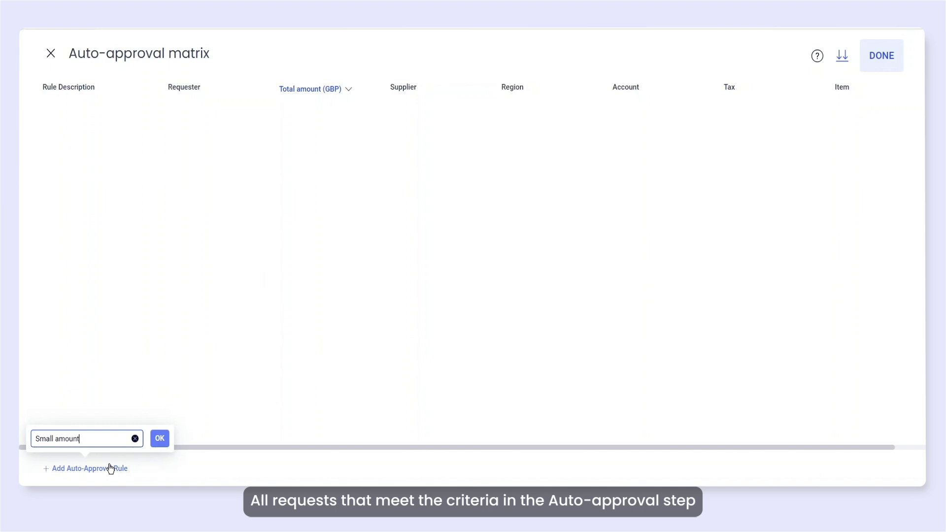
{"action": "type", "text": "s"}
{"action": "left_click", "coordinate": [159, 439]}
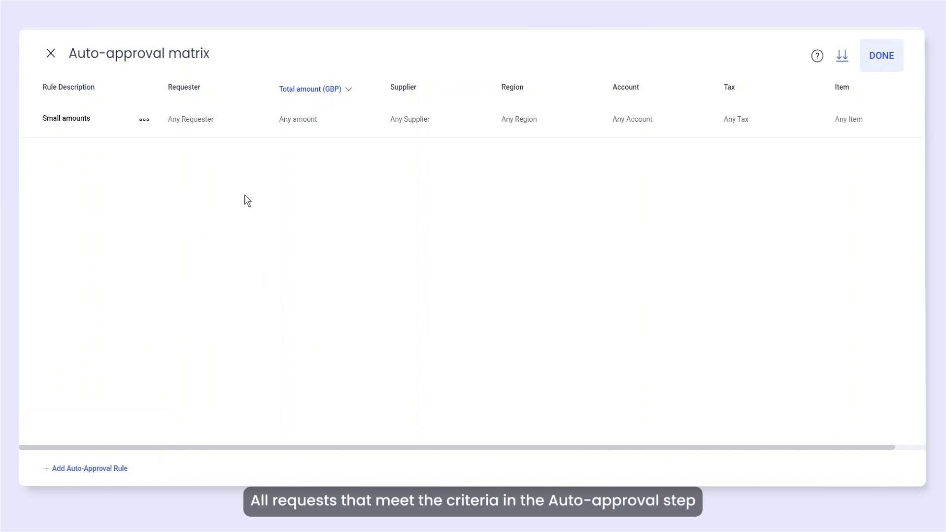
{"action": "left_click", "coordinate": [311, 123]}
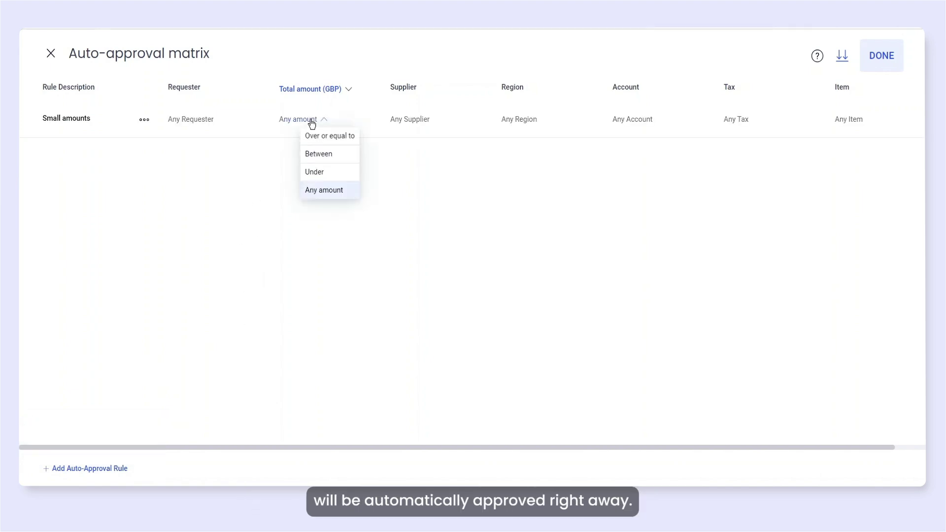
{"action": "left_click", "coordinate": [313, 172]}
{"action": "type", "text": "100"}
{"action": "left_click", "coordinate": [882, 59]}
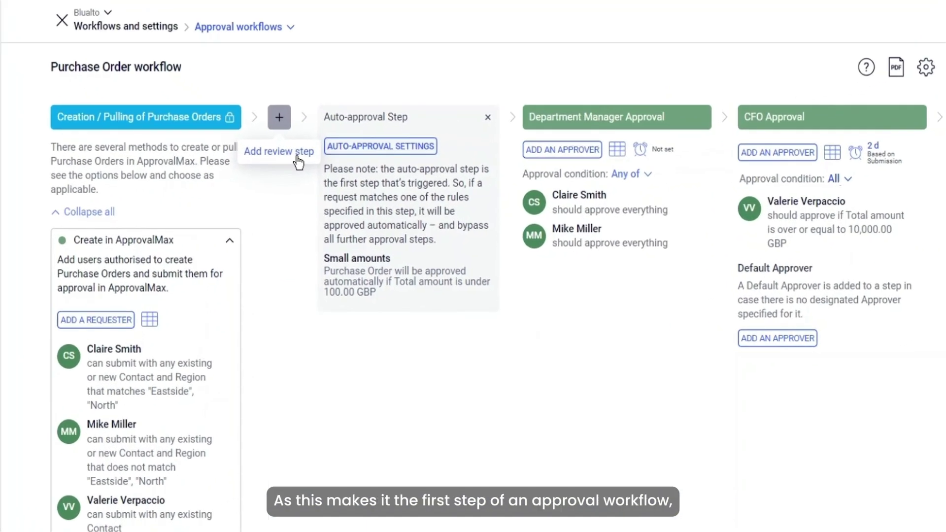
{"action": "left_click", "coordinate": [297, 161]}
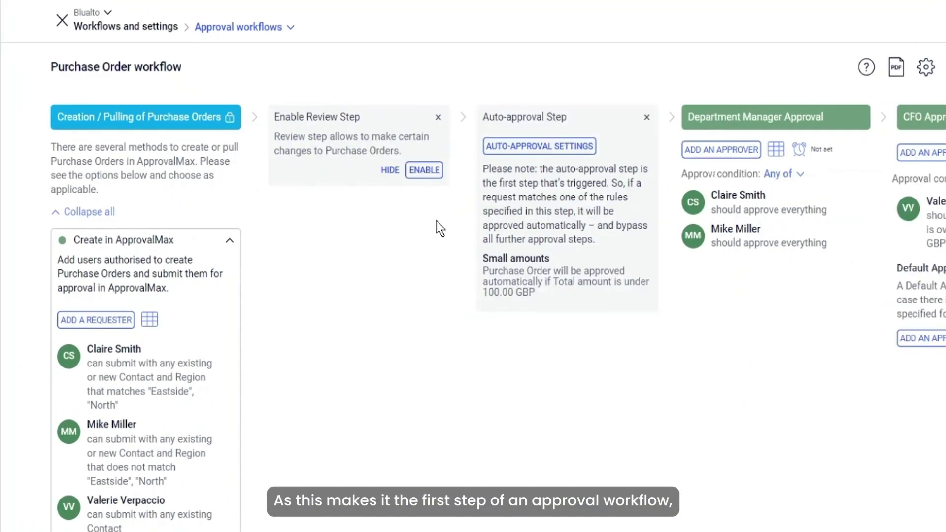
{"action": "left_click", "coordinate": [436, 175]}
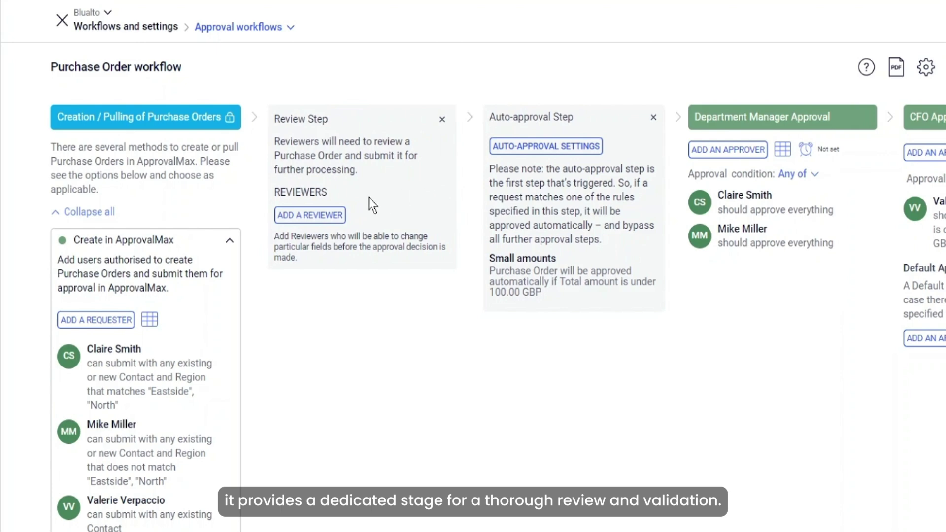
{"action": "left_click", "coordinate": [333, 224]}
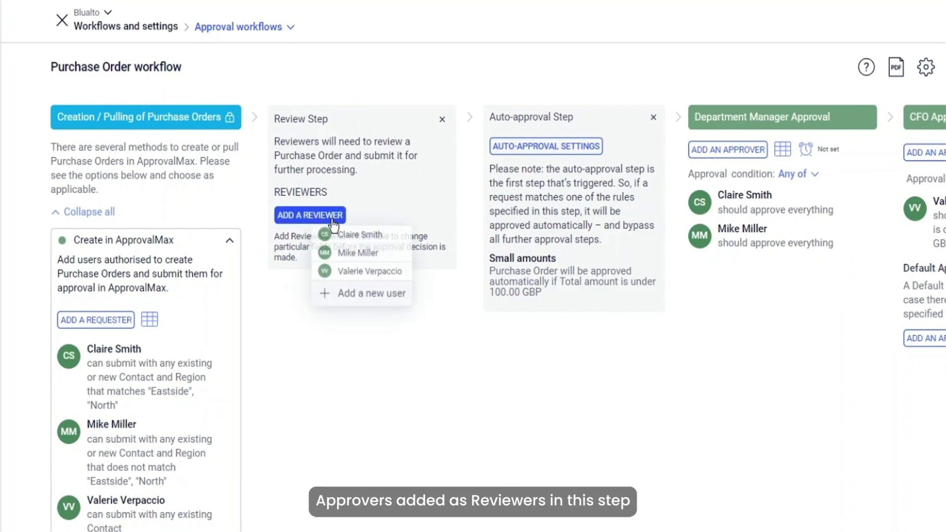
{"action": "left_click", "coordinate": [357, 238]}
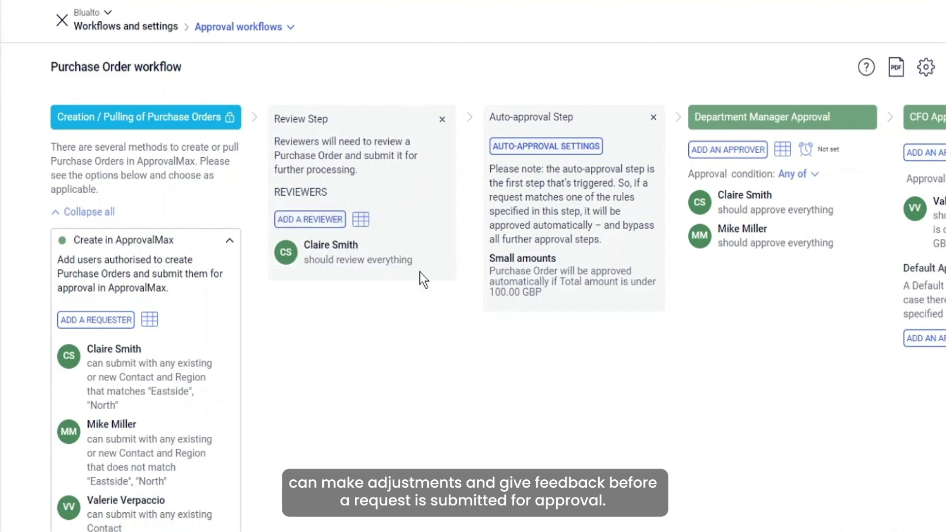
- Set the review rule to suppliers not matching 24 Locks or 7-Eleven and amounts of 100.00 GBP or more
{"action": "left_click", "coordinate": [361, 220]}
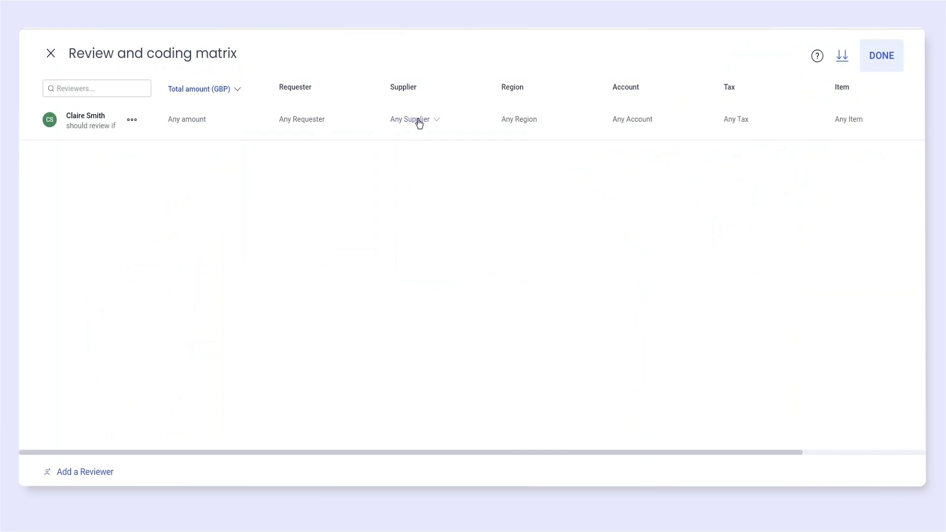
{"action": "left_click", "coordinate": [418, 121]}
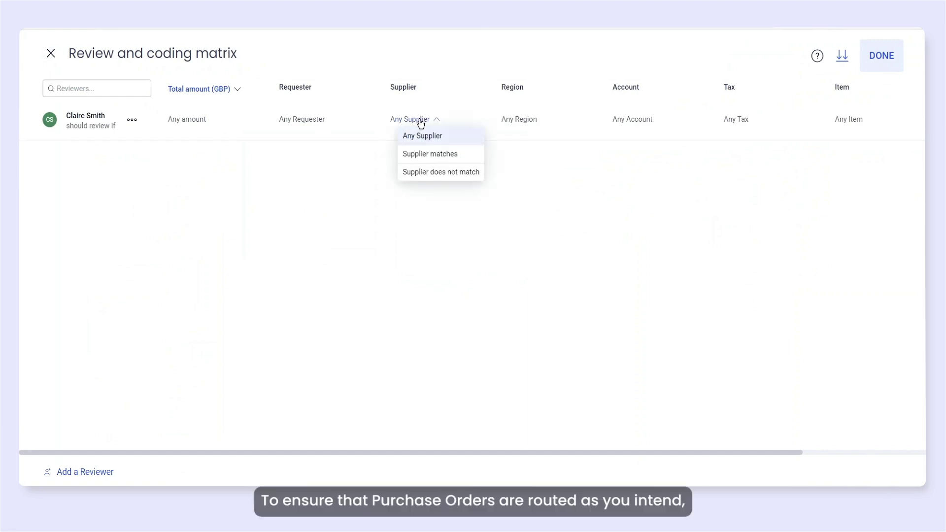
{"action": "left_click", "coordinate": [464, 173]}
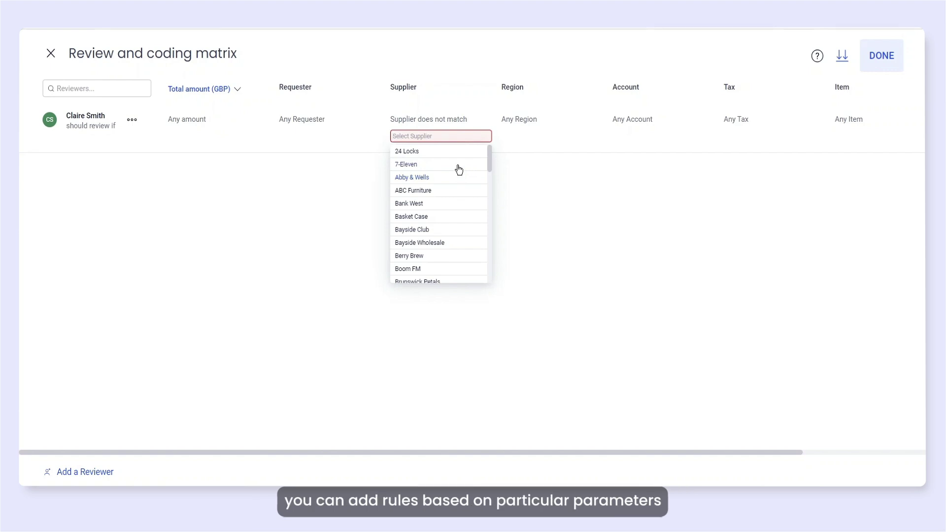
{"action": "left_click", "coordinate": [422, 152]}
{"action": "left_click", "coordinate": [423, 162]}
{"action": "left_click", "coordinate": [196, 119]}
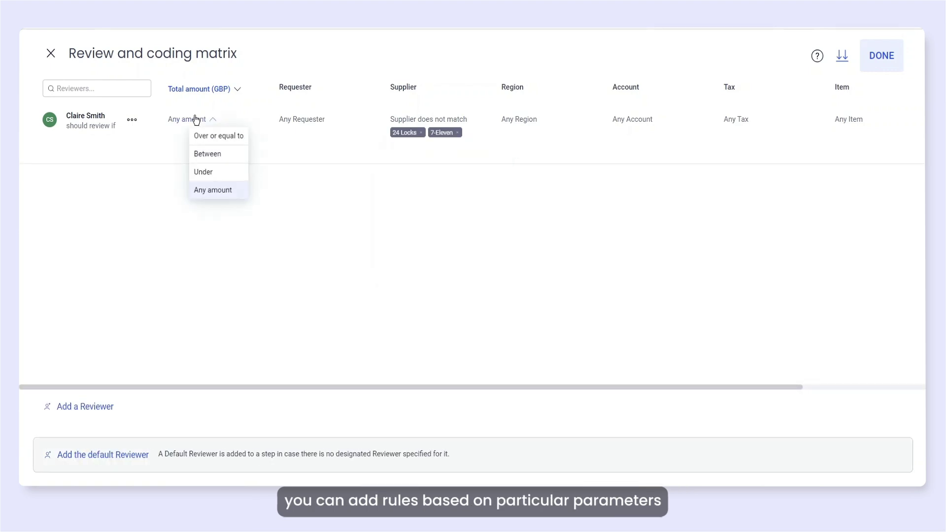
{"action": "left_click", "coordinate": [207, 136]}
{"action": "type", "text": "100"}
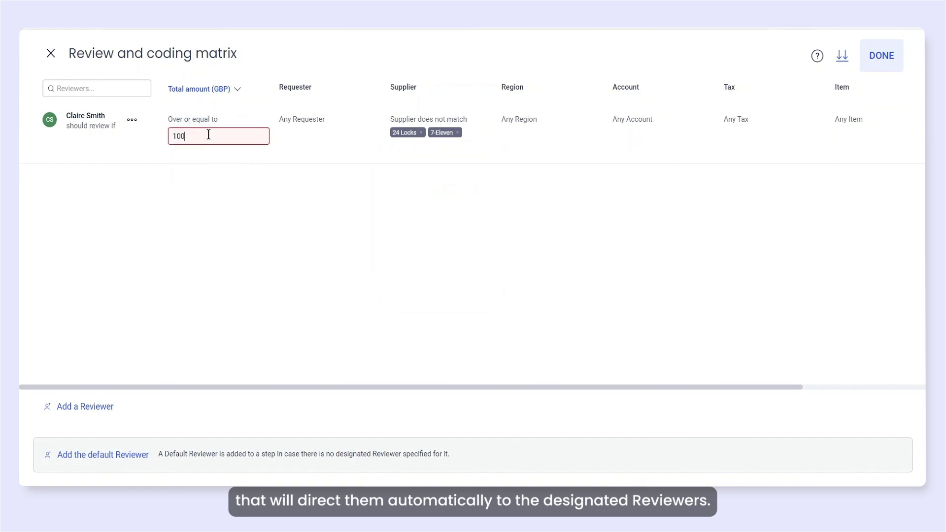
{"action": "left_click", "coordinate": [222, 211]}
- Flag Contact, Account and Currency changes made after approval in workflow settings and save
{"action": "left_click", "coordinate": [882, 55]}
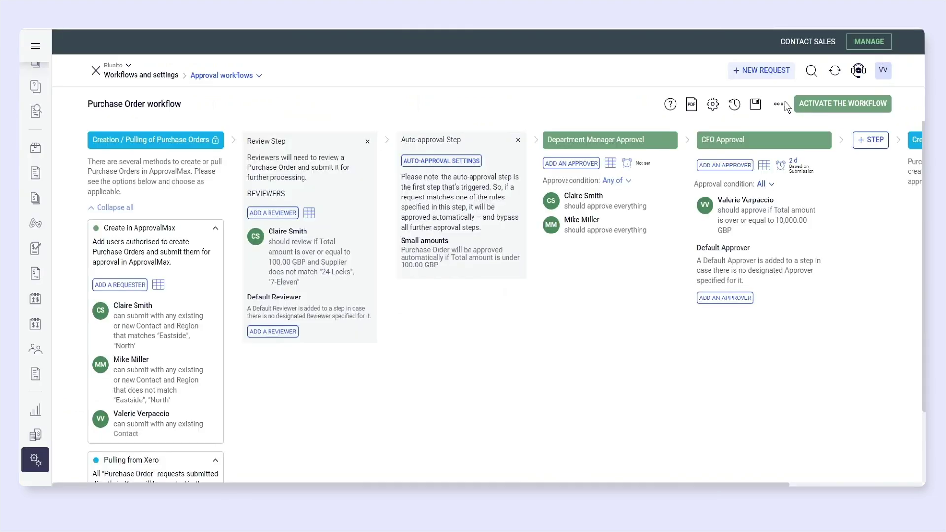
{"action": "left_click", "coordinate": [712, 104]}
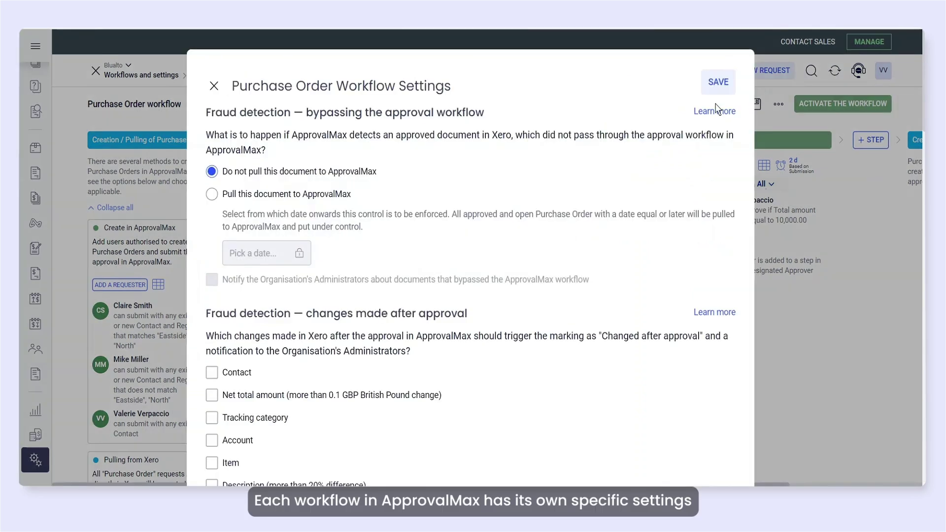
{"action": "scroll", "coordinate": [584, 159], "scroll_direction": "down", "scroll_amount": 3}
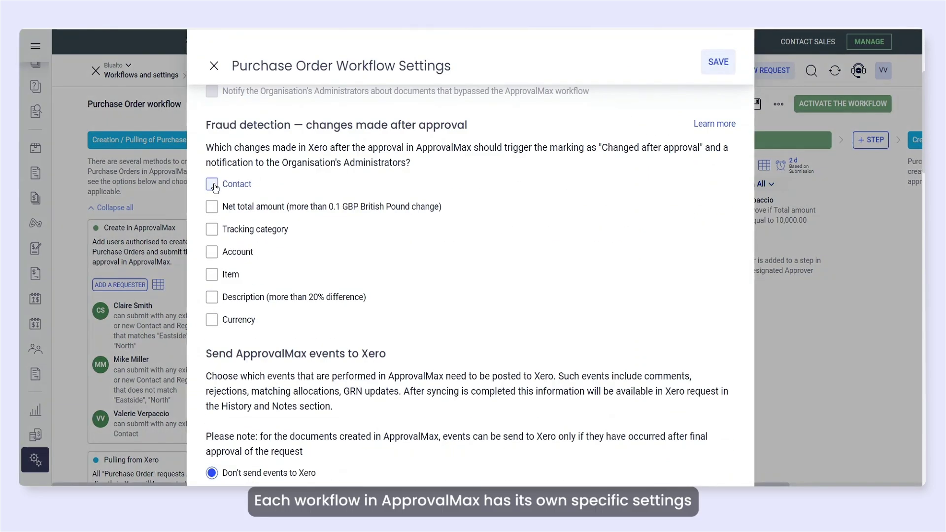
{"action": "left_click", "coordinate": [212, 185]}
{"action": "left_click", "coordinate": [212, 252]}
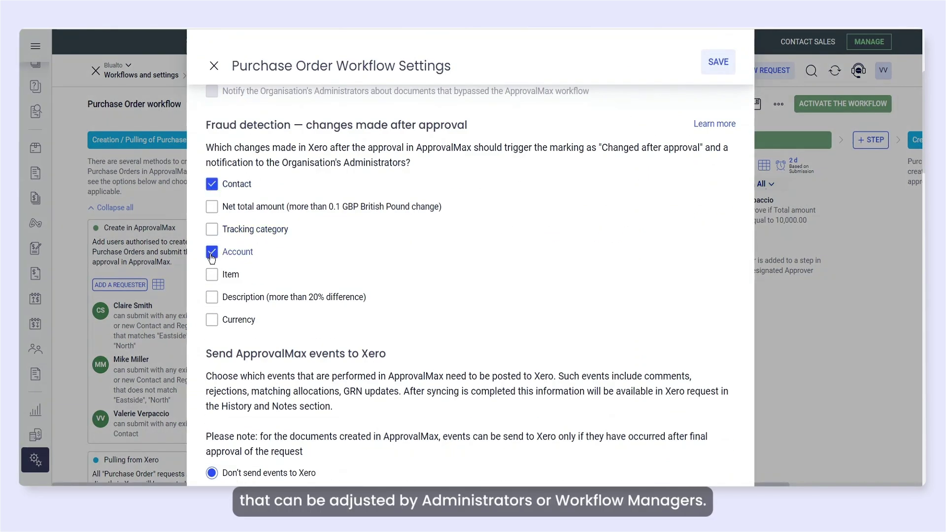
{"action": "left_click", "coordinate": [212, 319]}
{"action": "scroll", "coordinate": [527, 296], "scroll_direction": "down", "scroll_amount": 2}
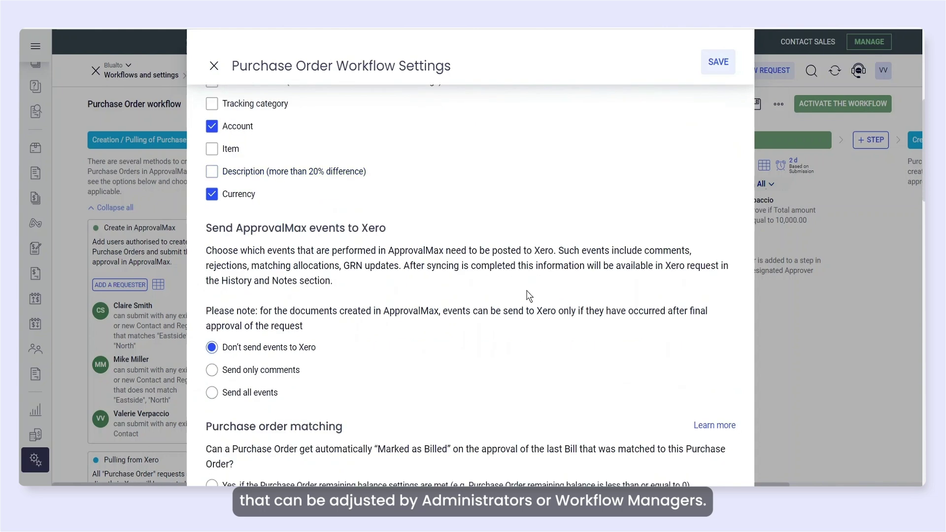
{"action": "scroll", "coordinate": [527, 296], "scroll_direction": "down", "scroll_amount": 4}
{"action": "scroll", "coordinate": [487, 274], "scroll_direction": "down", "scroll_amount": 3}
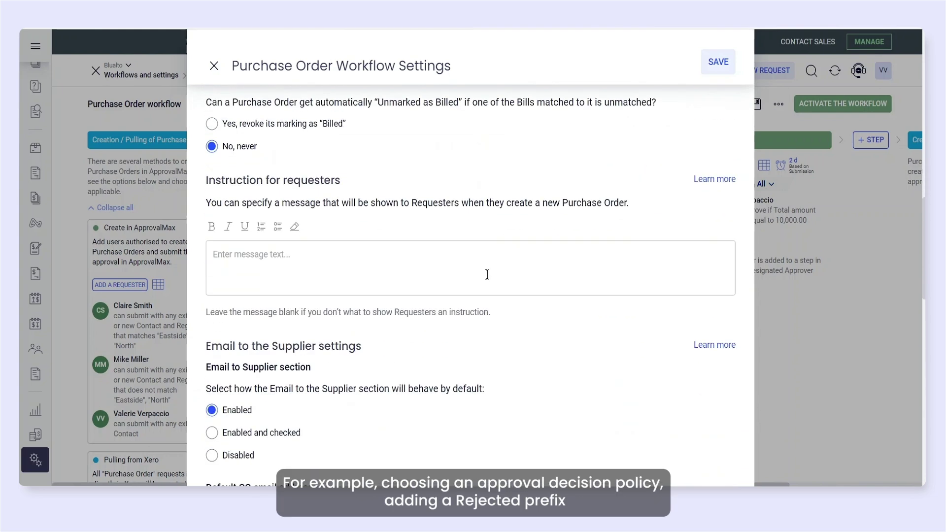
{"action": "scroll", "coordinate": [528, 296], "scroll_direction": "down", "scroll_amount": 2}
{"action": "scroll", "coordinate": [523, 301], "scroll_direction": "down", "scroll_amount": 2}
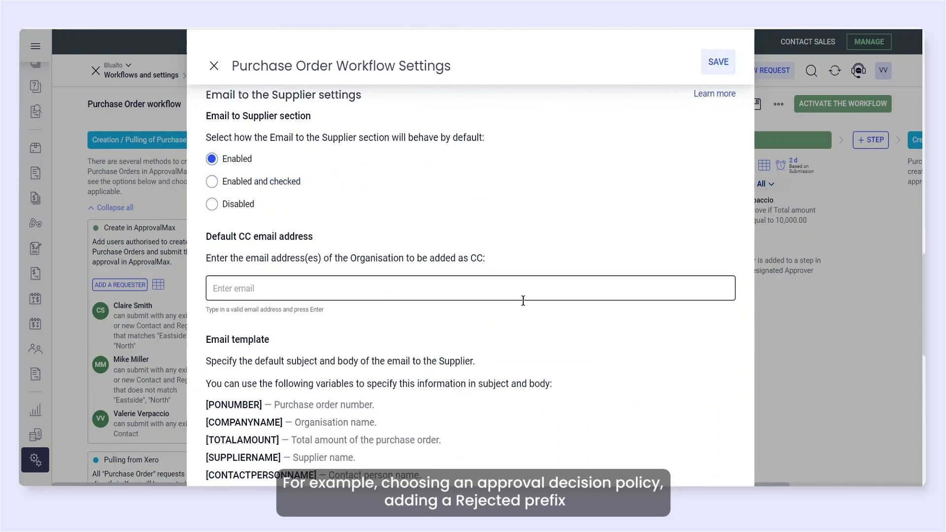
{"action": "scroll", "coordinate": [523, 301], "scroll_direction": "down", "scroll_amount": 3}
{"action": "scroll", "coordinate": [594, 338], "scroll_direction": "down", "scroll_amount": 5}
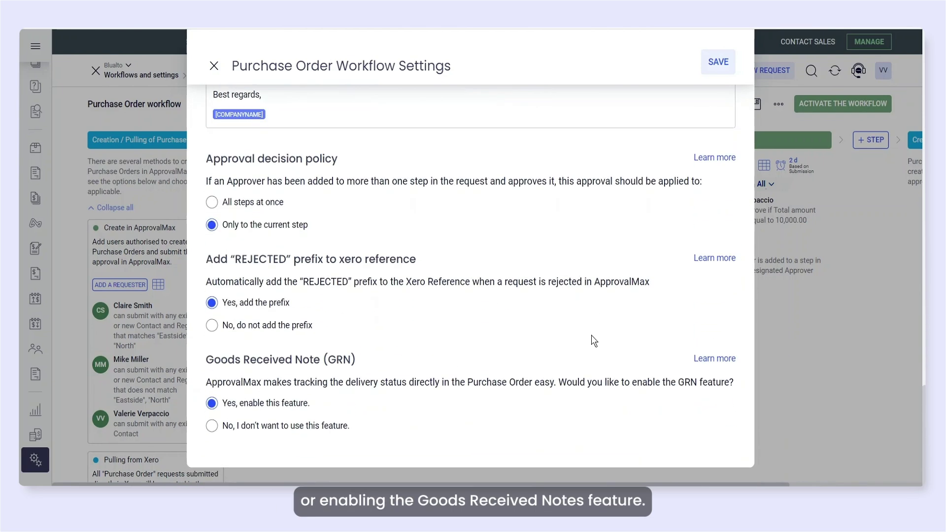
{"action": "left_click", "coordinate": [717, 68]}
- Activate the workflow with the change comment 'New Workflow - version 1.0' and confirm
{"action": "left_click", "coordinate": [843, 104]}
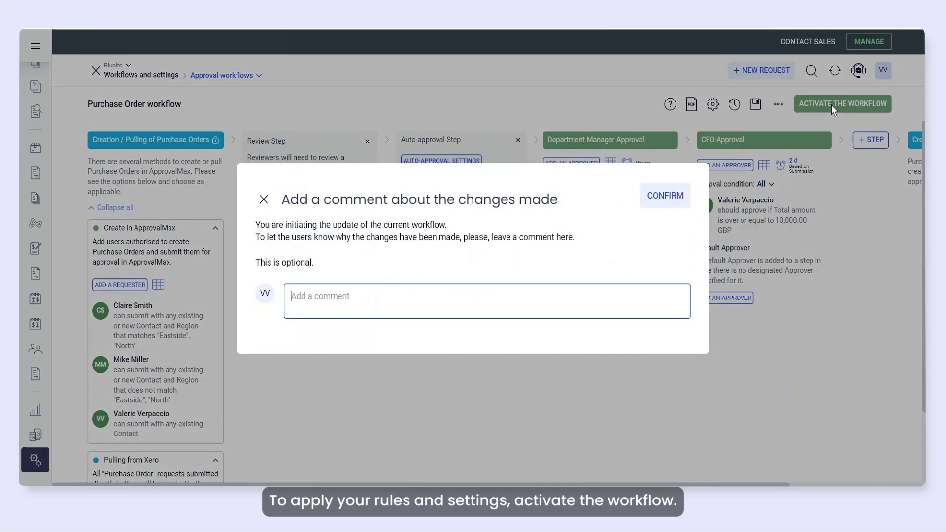
{"action": "left_click", "coordinate": [336, 297]}
{"action": "type", "text": "New Workflow -"}
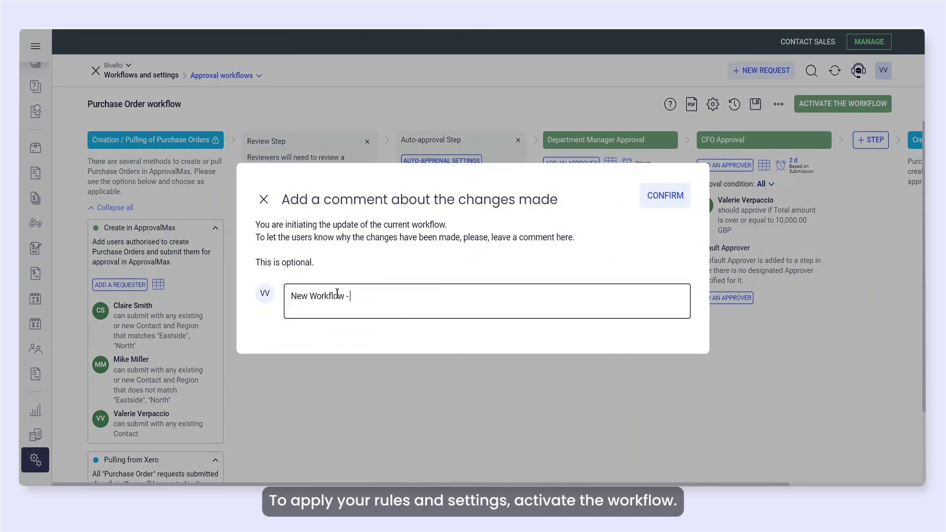
{"action": "type", "text": "sion 1.0"}
{"action": "left_click", "coordinate": [666, 197]}
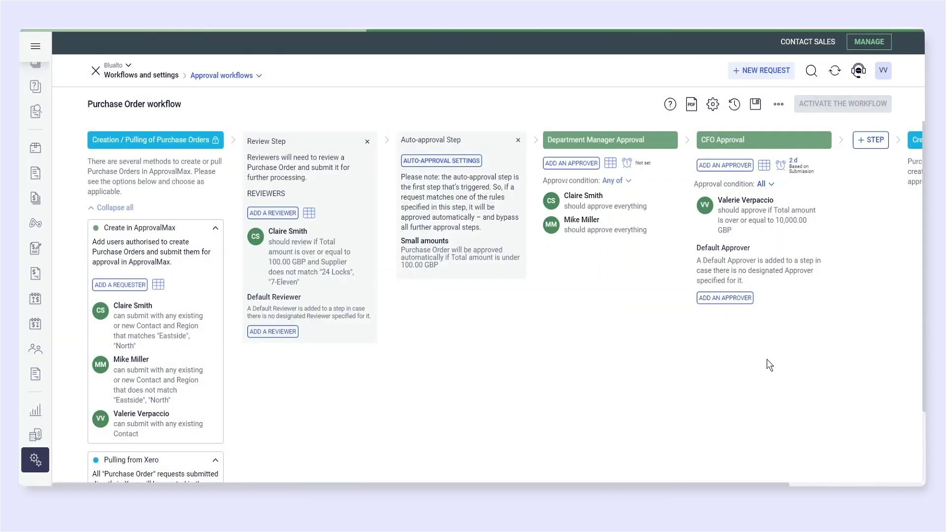